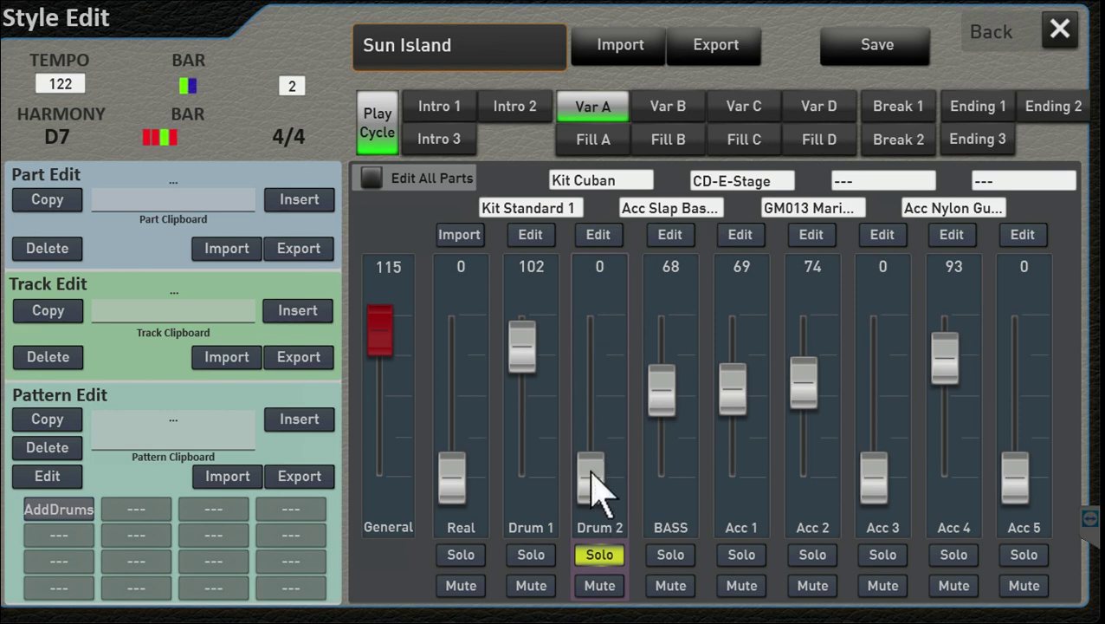
# Push the Drum 2 fader up to its maximum volume of 127
pyautogui.moveTo(590, 478); pyautogui.dragTo(591, 329)
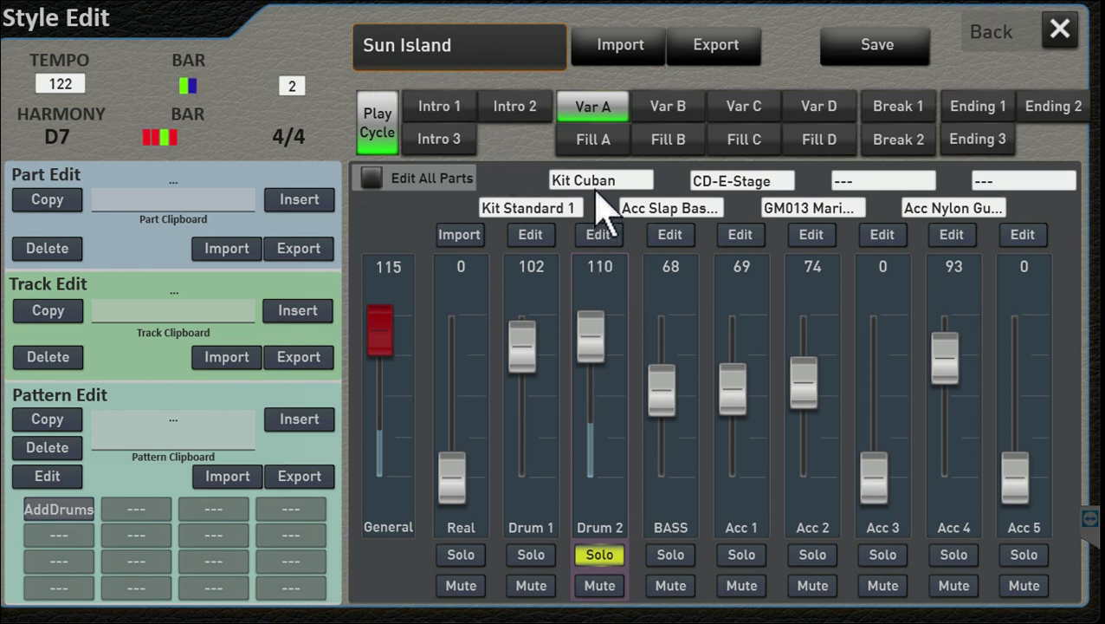
pyautogui.moveTo(591, 334); pyautogui.dragTo(589, 290)
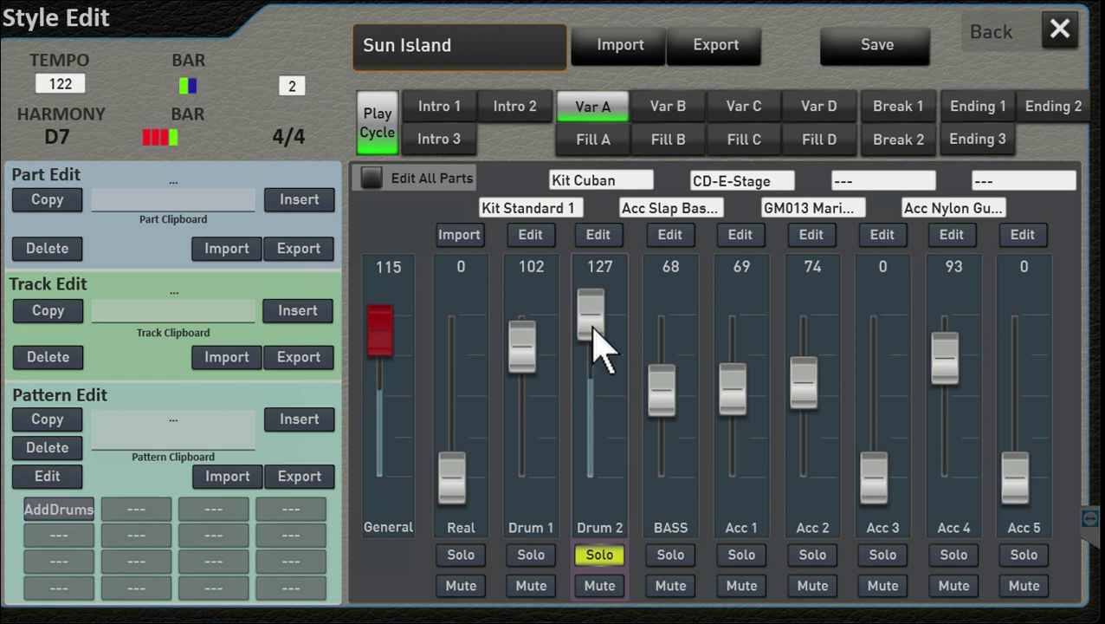
# Load Kit T8 Analog from the Sound List onto Drum 2 in place of Kit Cuban
pyautogui.click(597, 181)
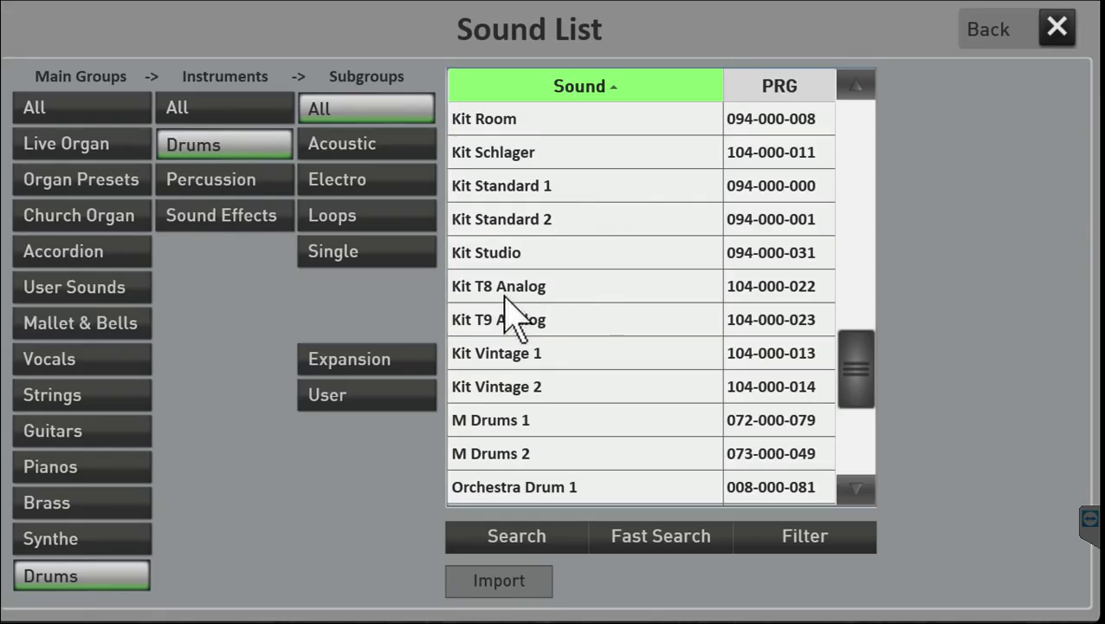
pyautogui.click(512, 288)
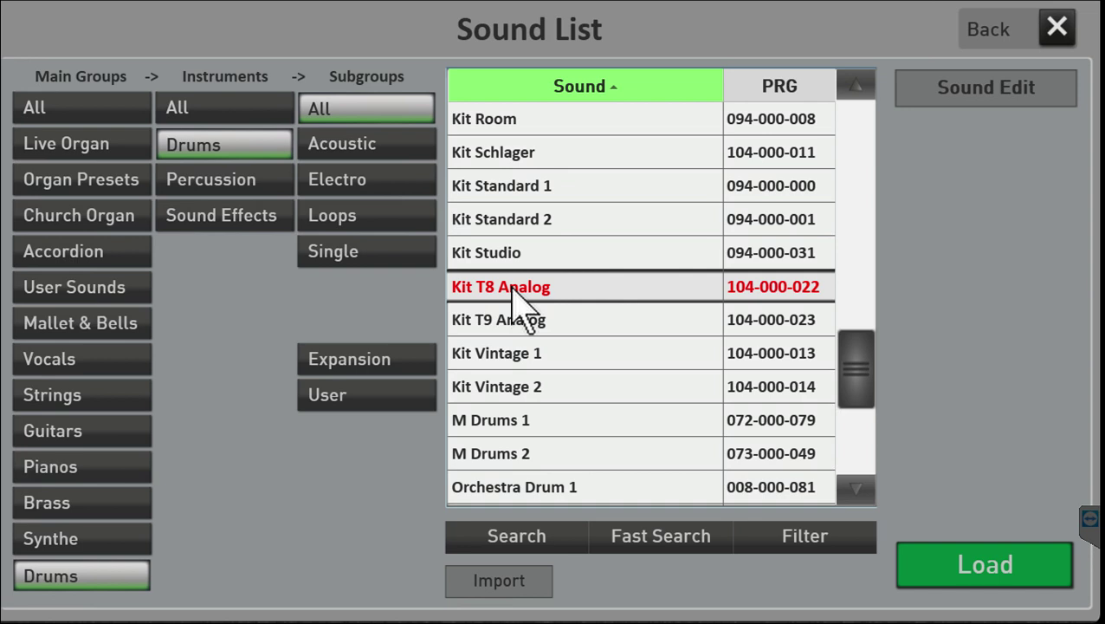
pyautogui.click(1010, 573)
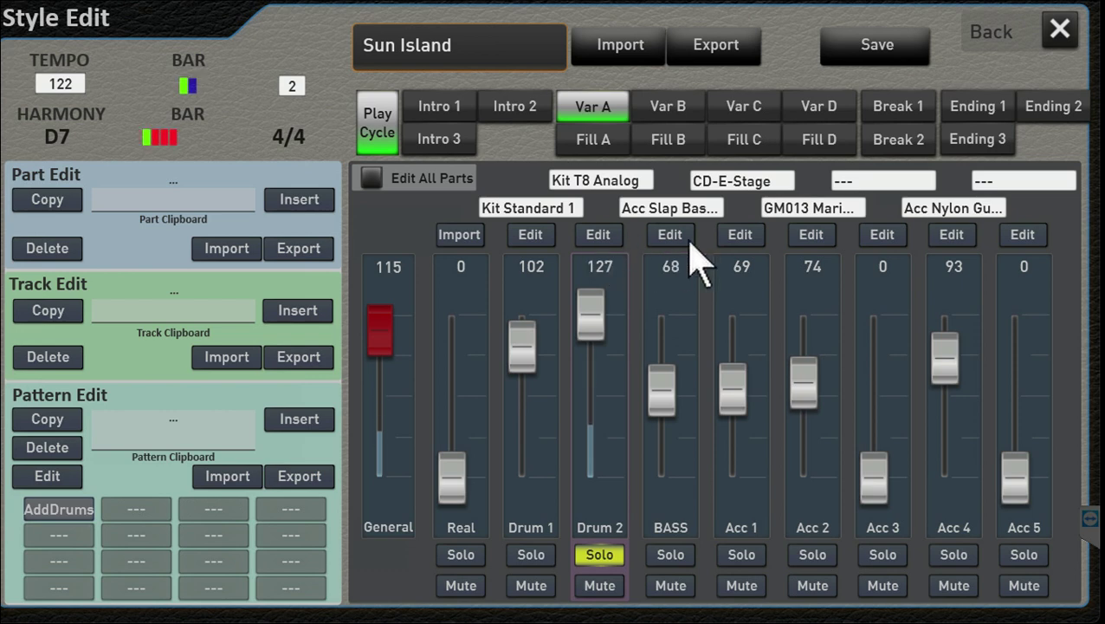
# Open the Drum 2 part settings and test the octave shift, leaving it at 0
pyautogui.click(597, 235)
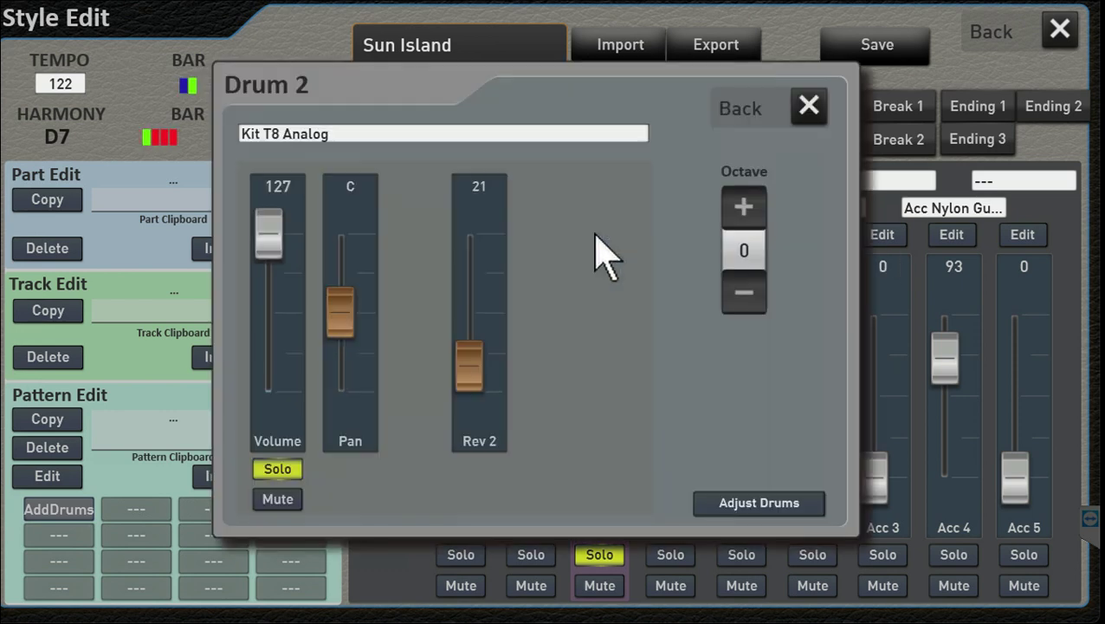
pyautogui.click(745, 207)
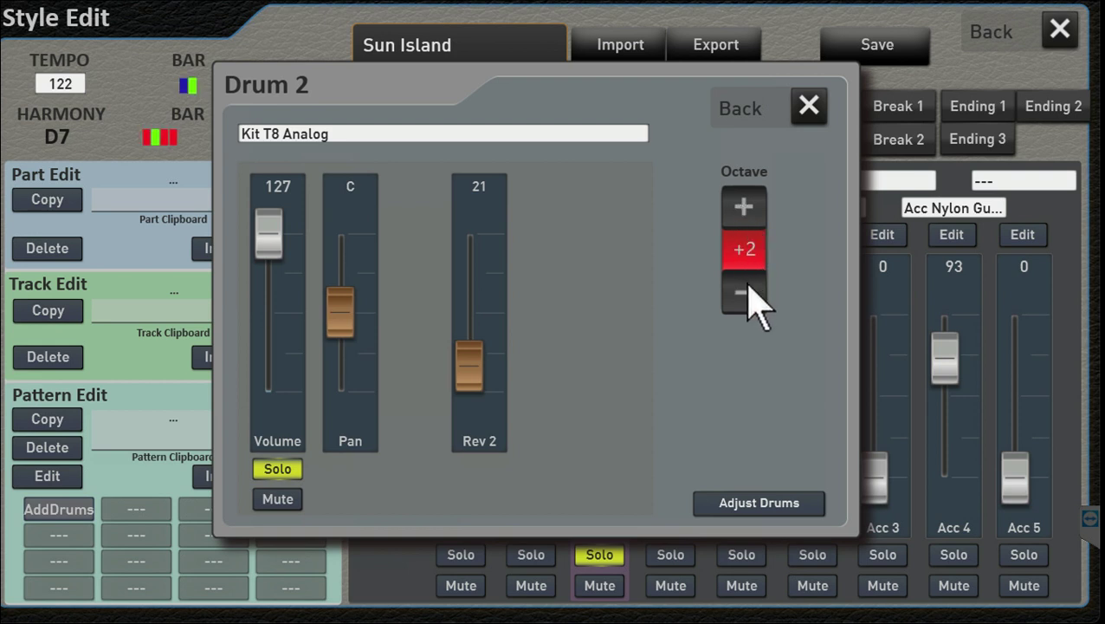
pyautogui.click(747, 289)
pyautogui.click(746, 291)
pyautogui.click(745, 292)
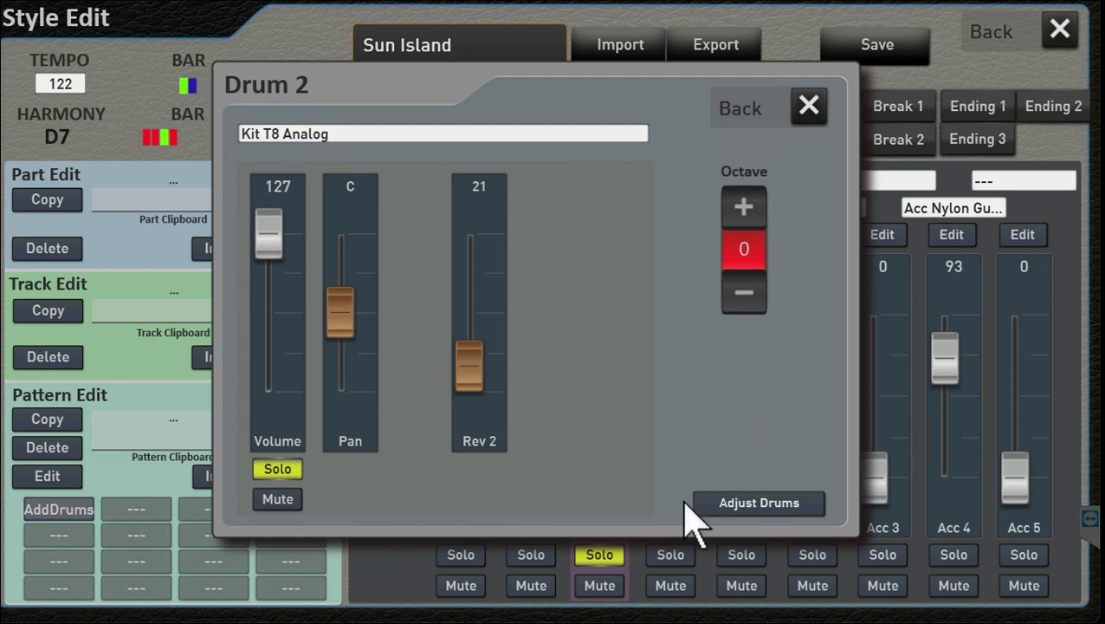
# In Adjust Drums, solo the Tek Power Kick and audition it at different volumes
pyautogui.click(771, 506)
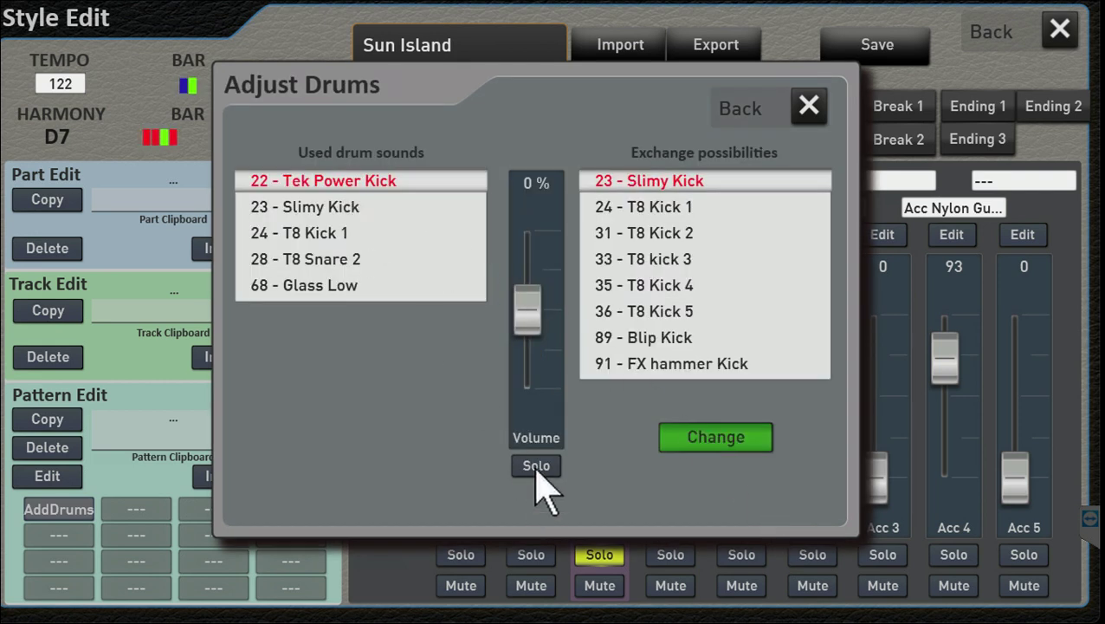
pyautogui.moveTo(527, 329); pyautogui.dragTo(529, 424)
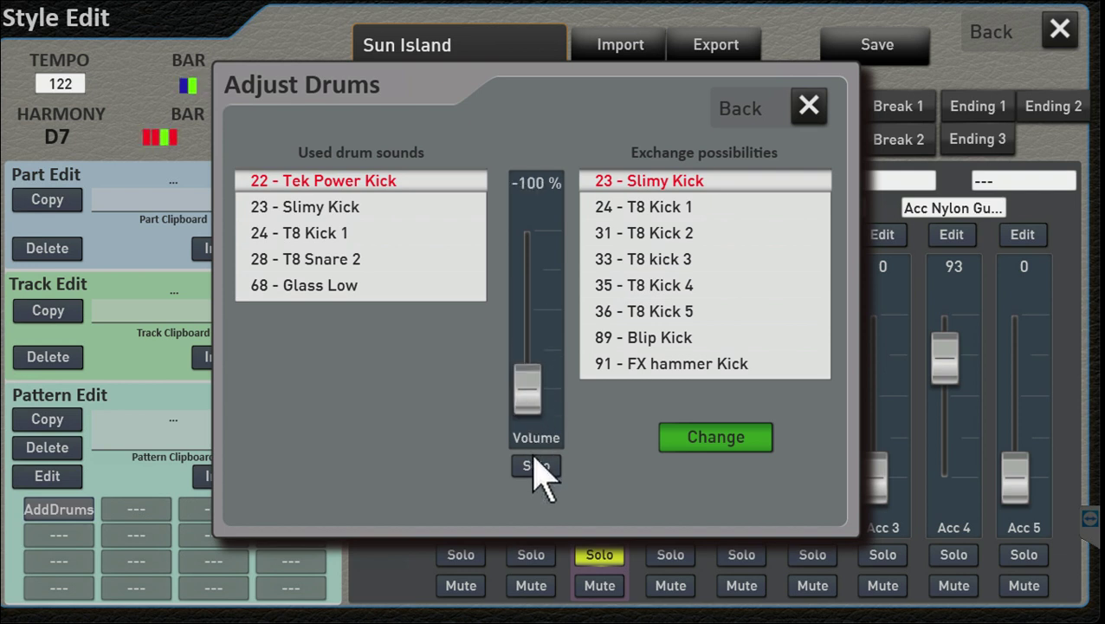
pyautogui.click(536, 468)
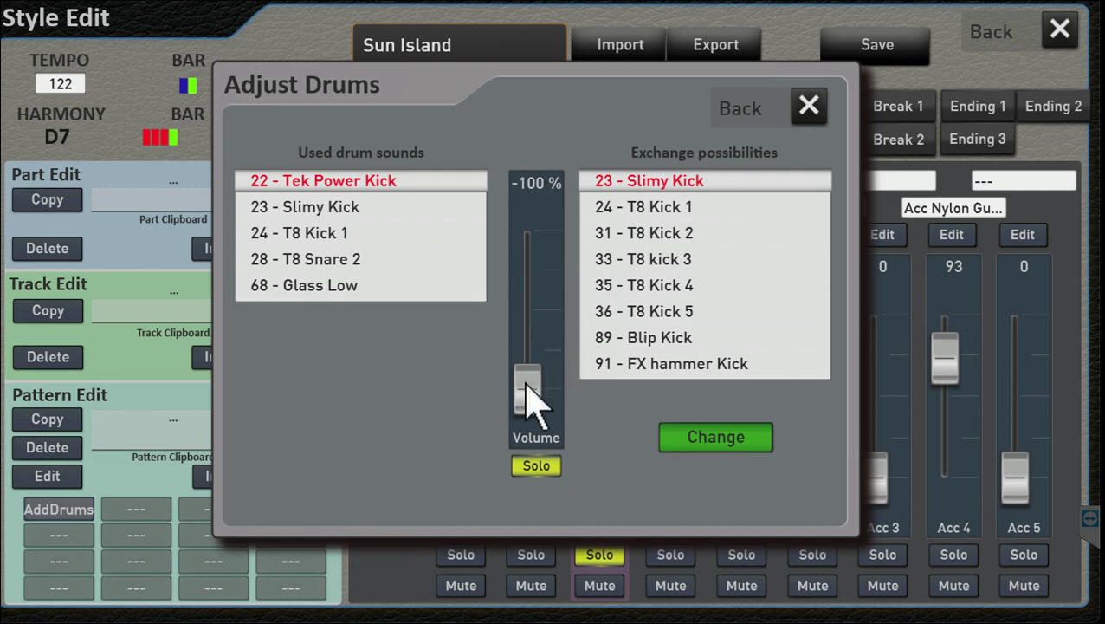
pyautogui.moveTo(526, 385); pyautogui.dragTo(530, 233)
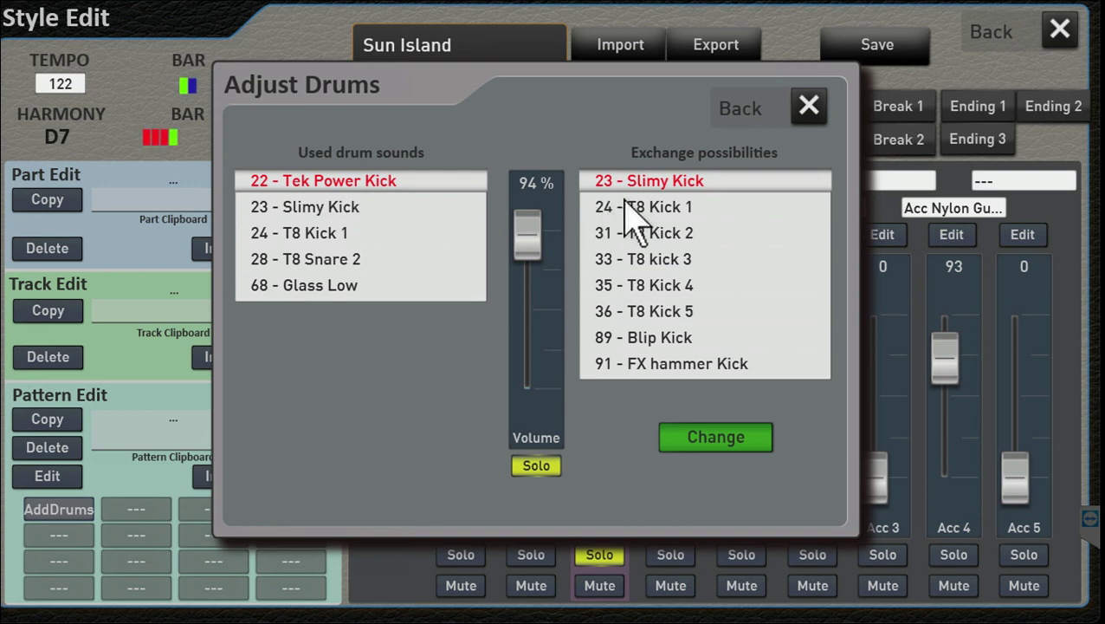
# Exchange the kick for 91 - FX hammer Kick and raise its volume to 100 %
pyautogui.click(674, 337)
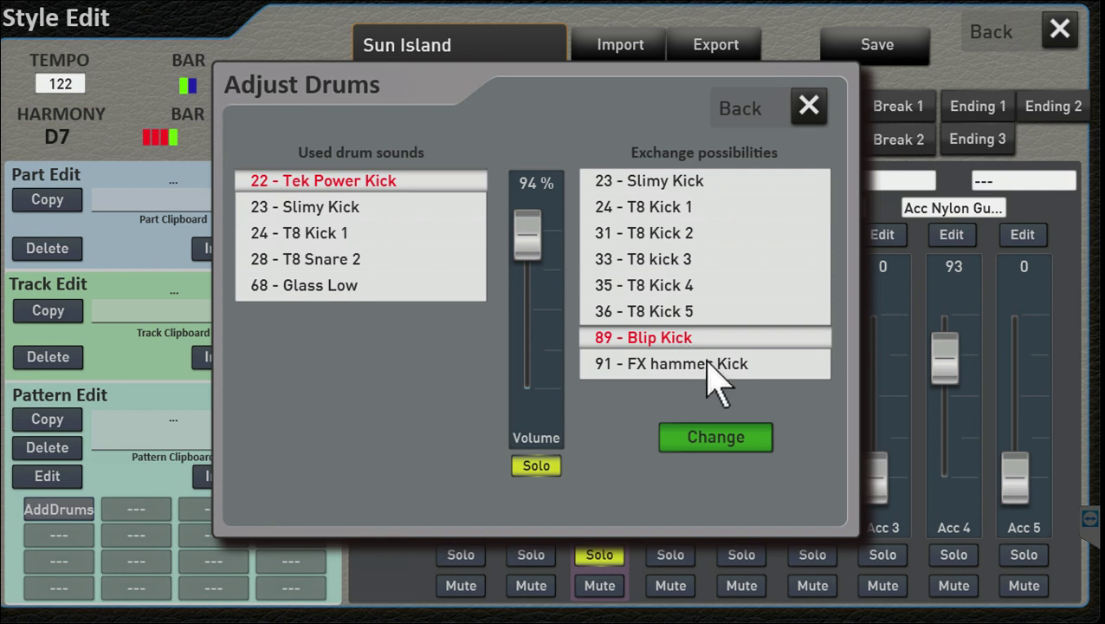
pyautogui.click(724, 443)
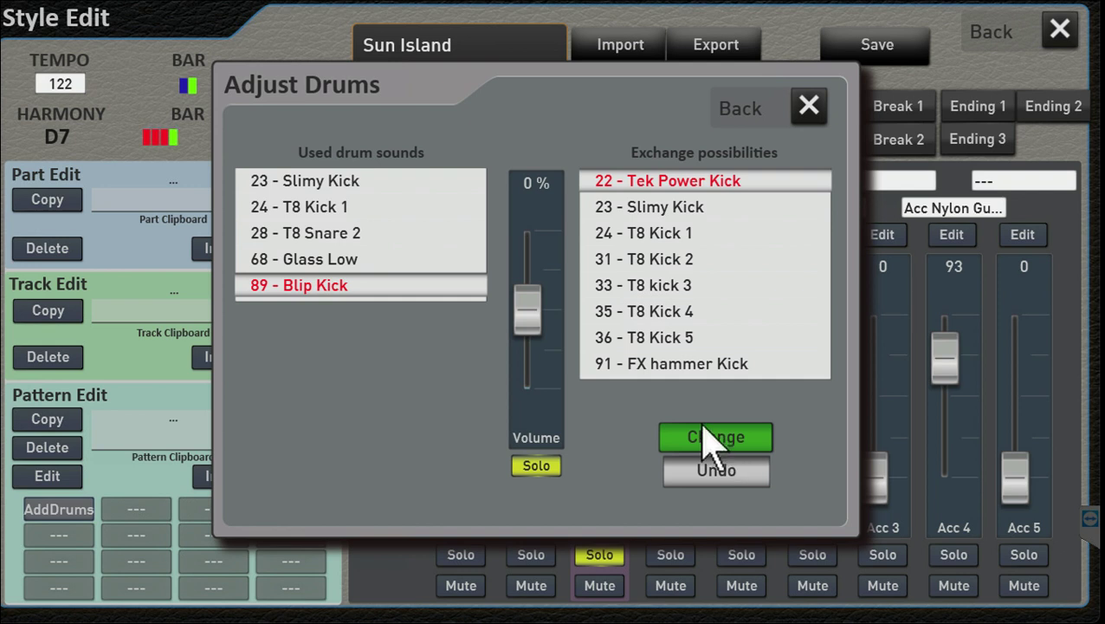
pyautogui.click(686, 362)
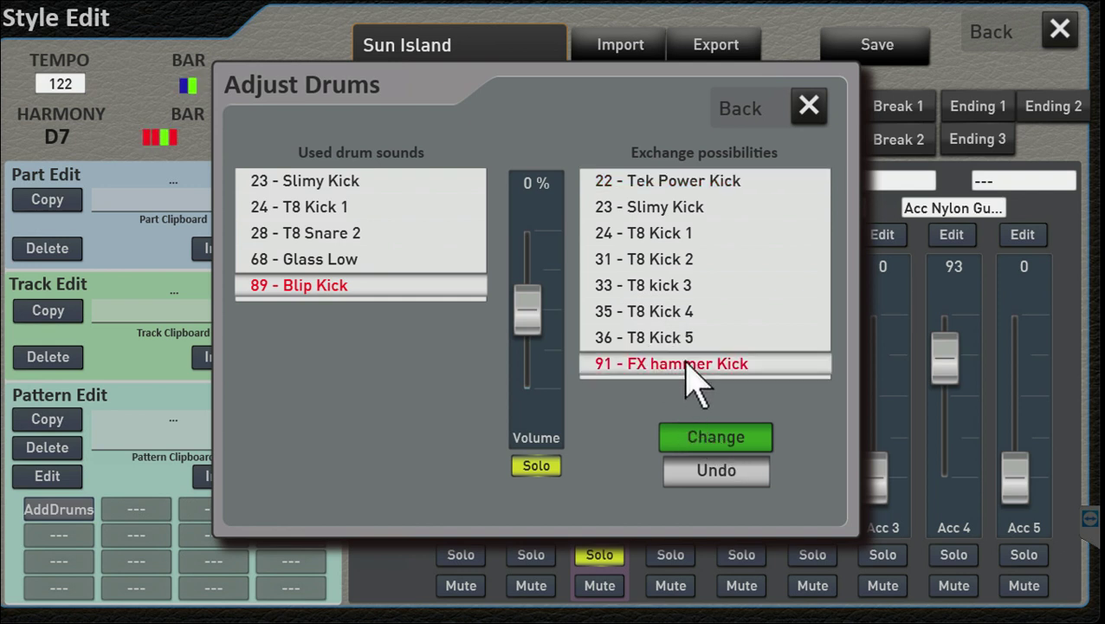
pyautogui.click(719, 433)
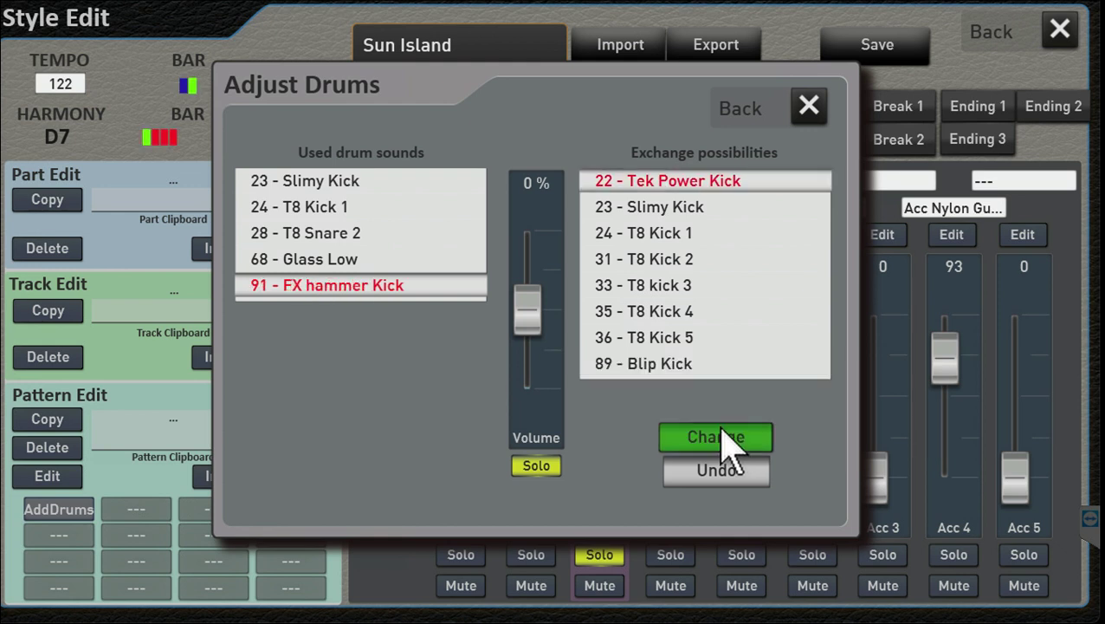
pyautogui.moveTo(529, 285); pyautogui.dragTo(530, 239)
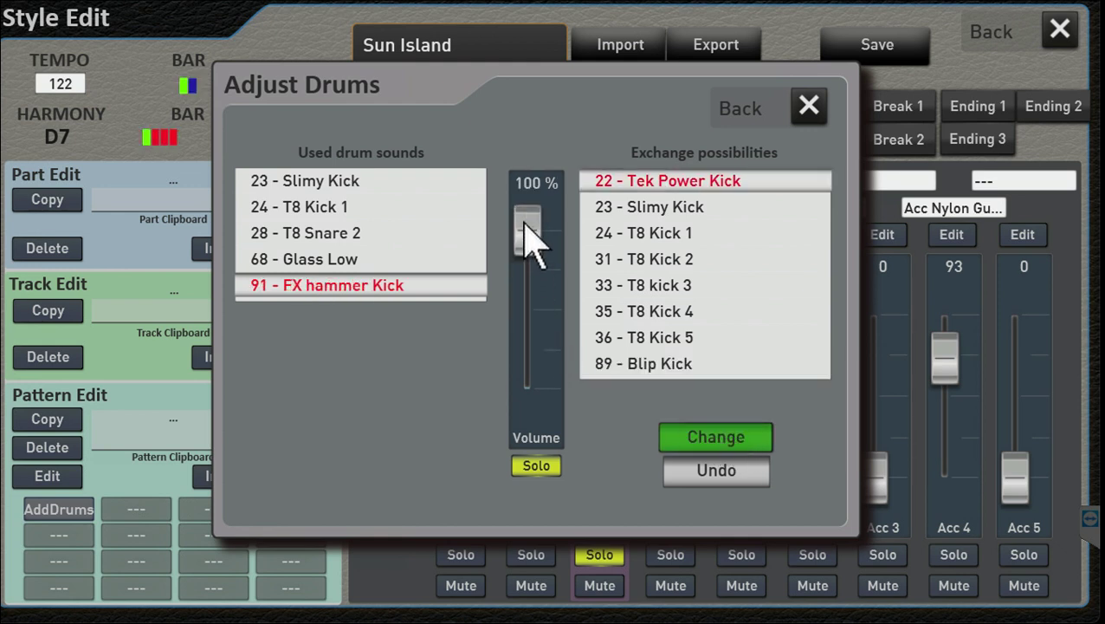
# Exchange the T8 snare for 27 - Analog ClapSnare at 99 % volume, then unsolo it
pyautogui.click(338, 234)
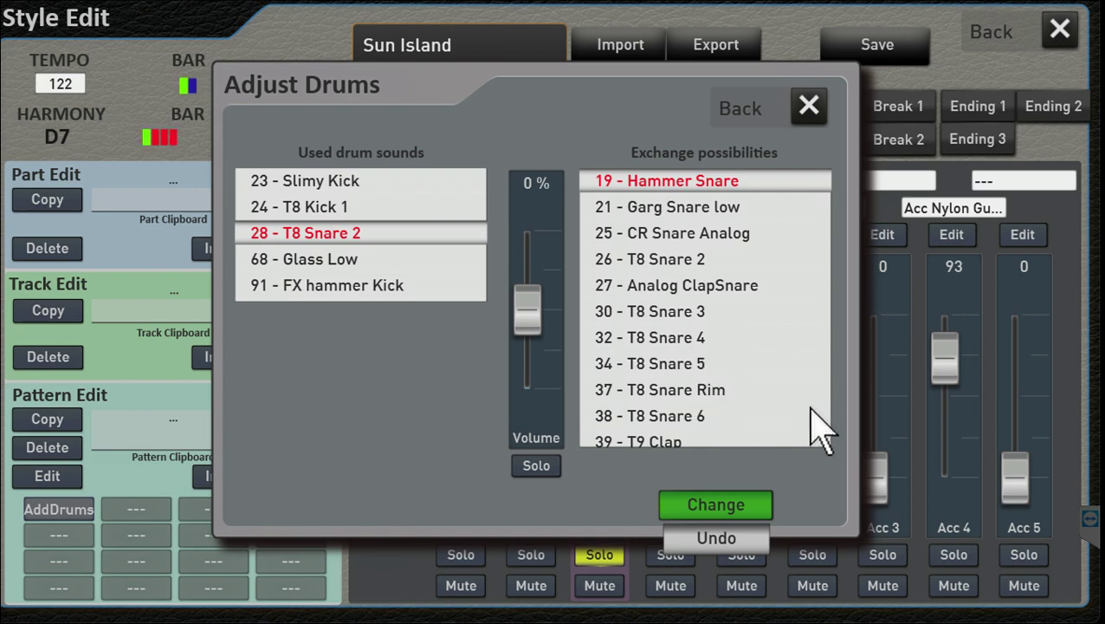
pyautogui.click(692, 392)
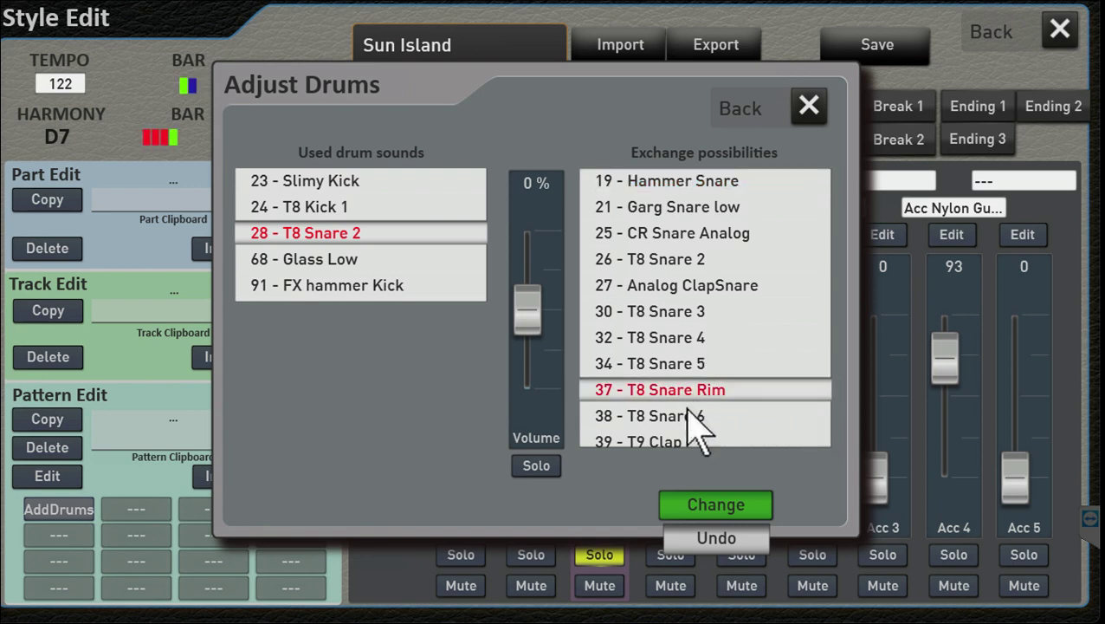
pyautogui.click(719, 506)
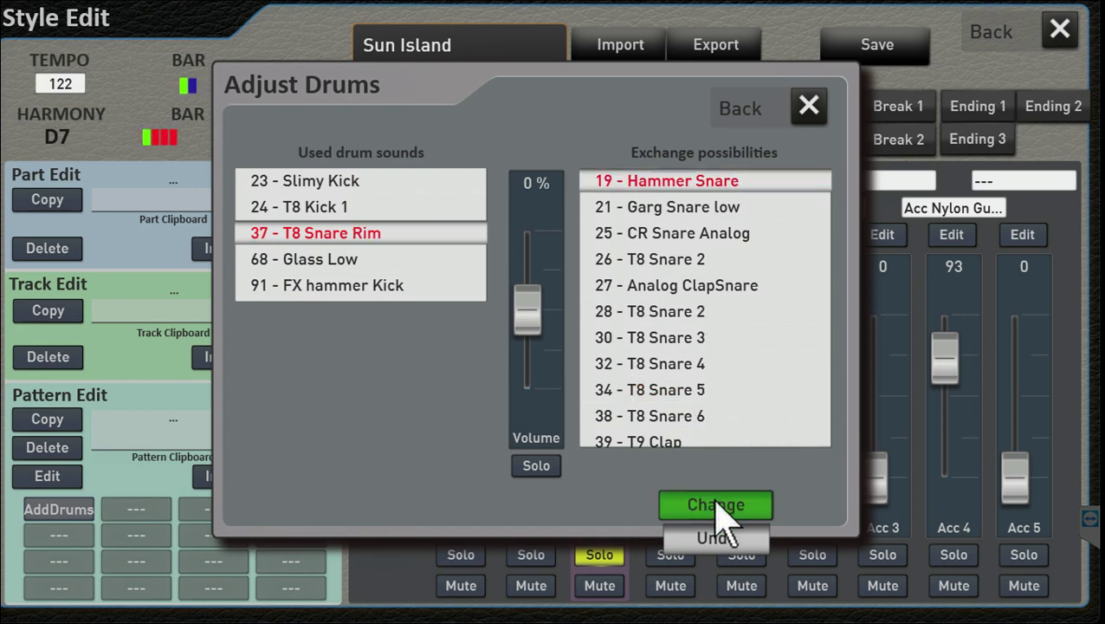
pyautogui.click(534, 467)
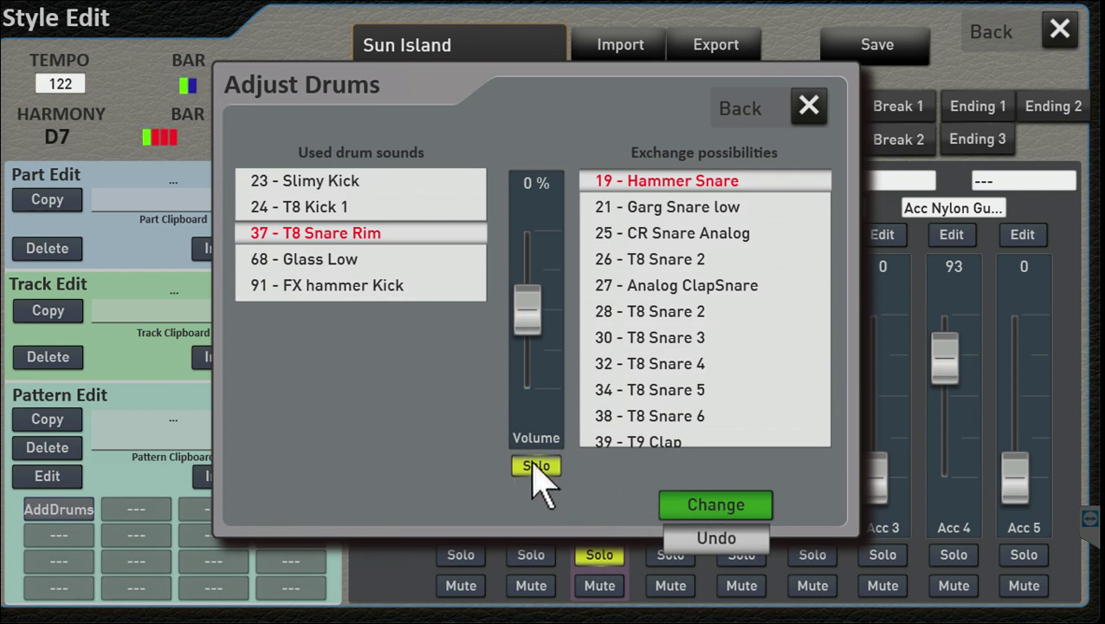
pyautogui.click(714, 285)
pyautogui.click(732, 503)
pyautogui.moveTo(526, 316); pyautogui.dragTo(521, 234)
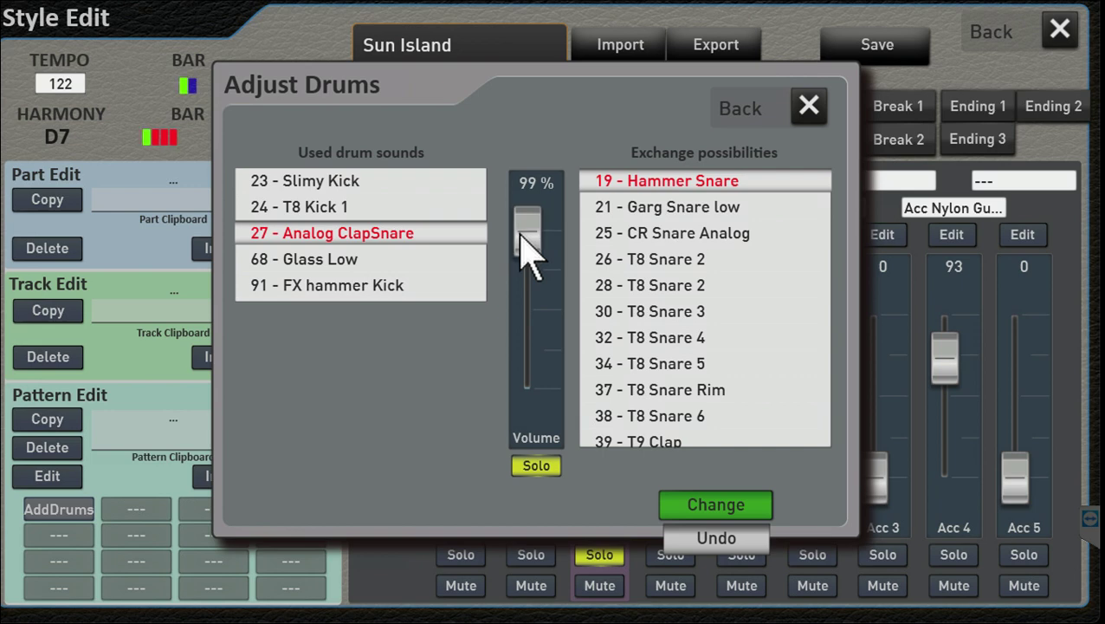
pyautogui.click(542, 471)
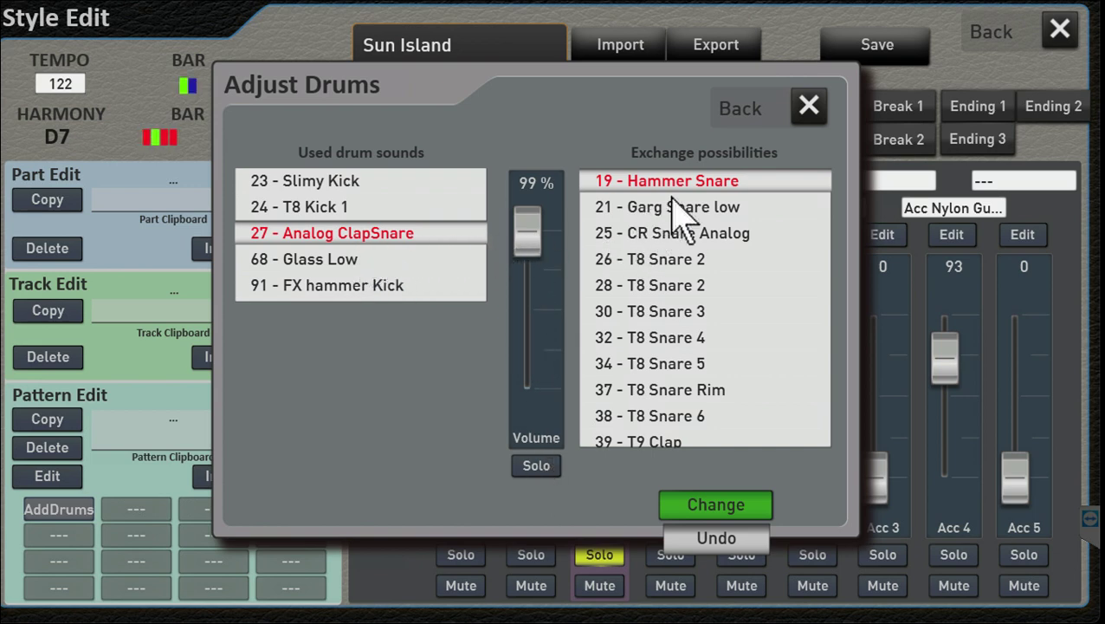
# Back in the mixer, unsolo Drum 2 and lower its volume from 127 to 100
pyautogui.click(803, 110)
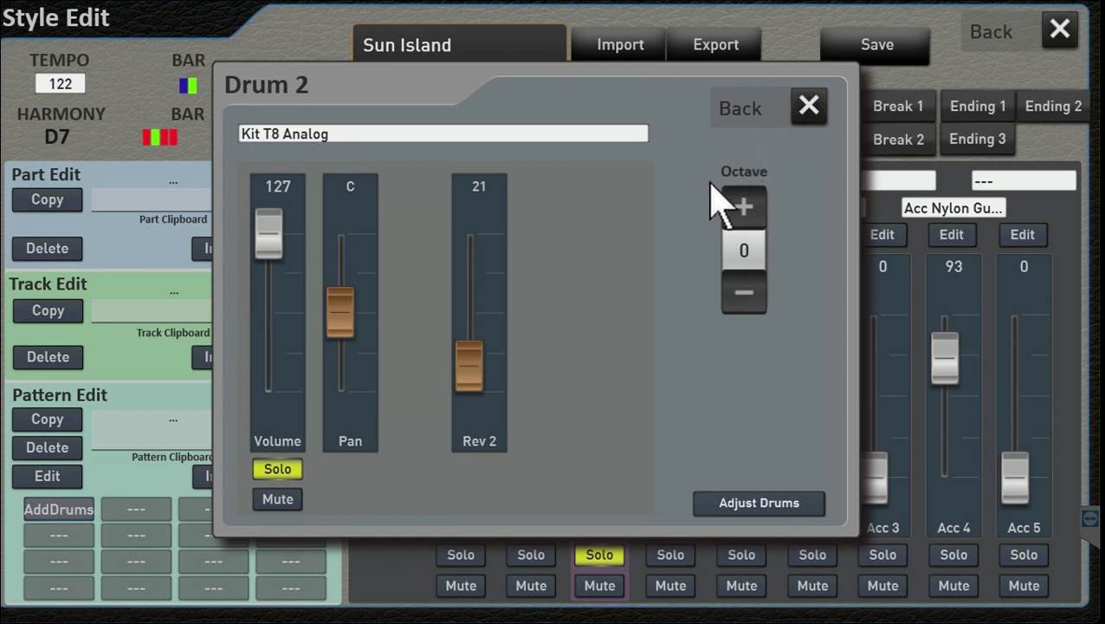
pyautogui.click(809, 107)
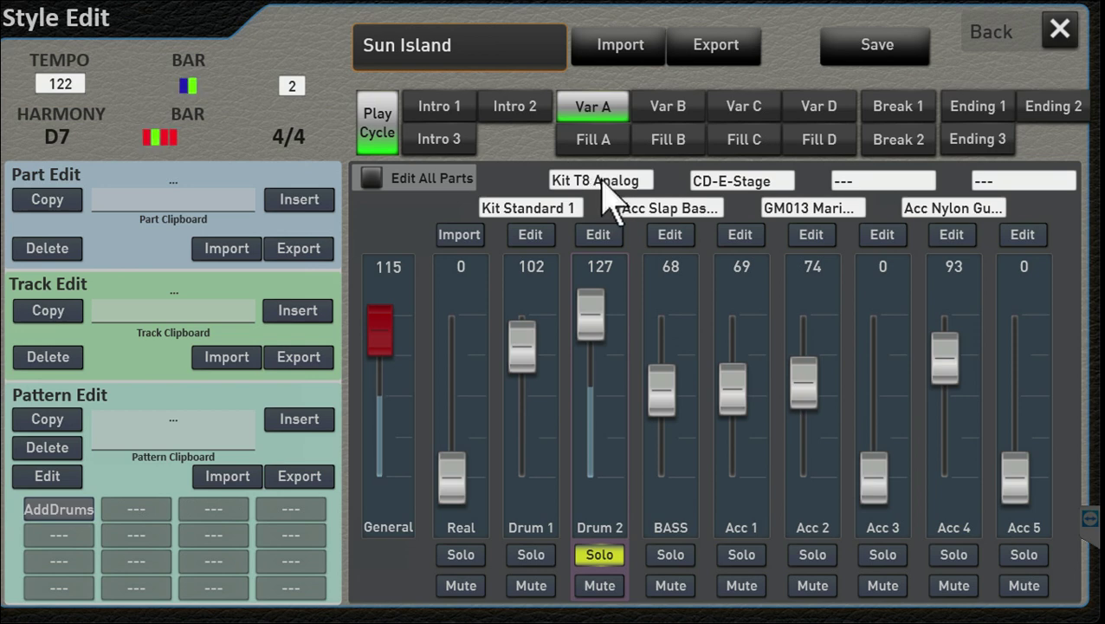
pyautogui.click(601, 553)
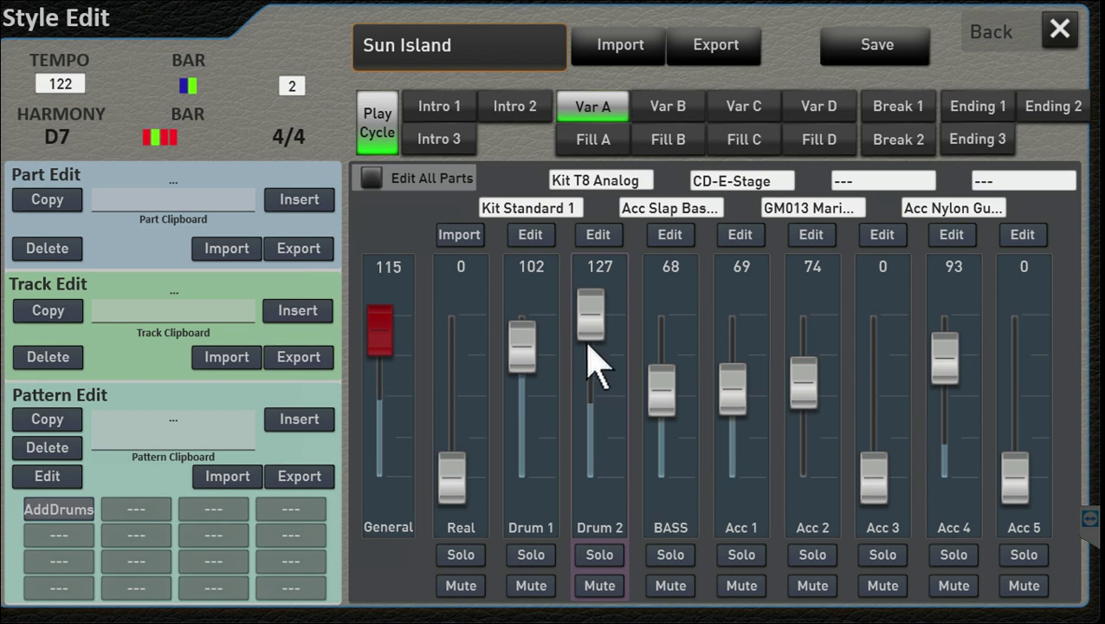
pyautogui.moveTo(589, 330); pyautogui.dragTo(592, 363)
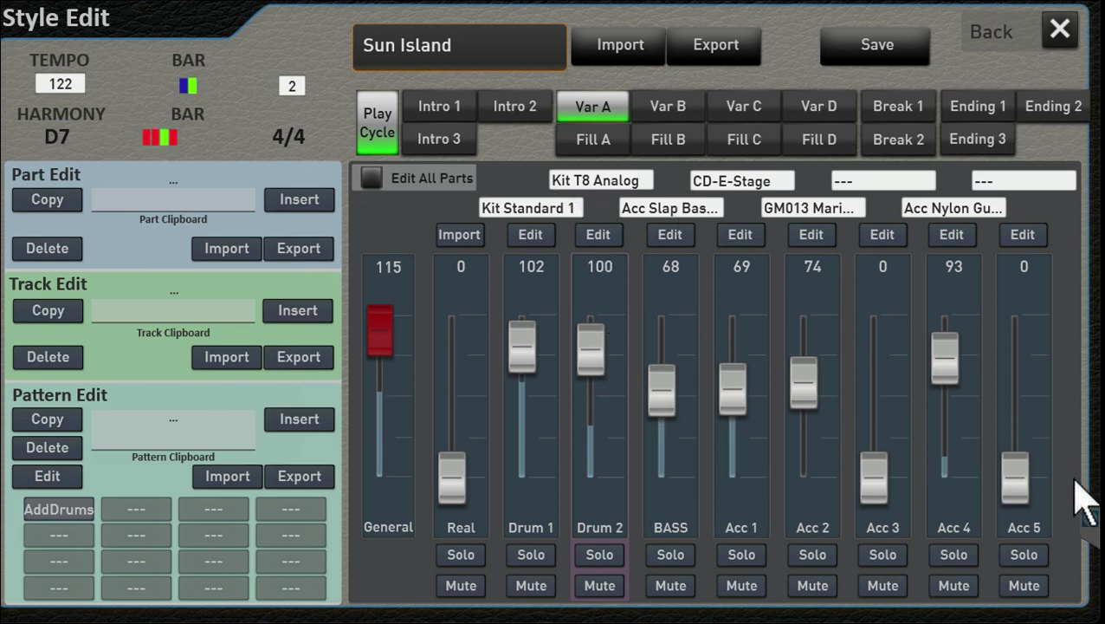
# Switch on Solo for the Acc 5 track in the style mixer
pyautogui.click(1020, 556)
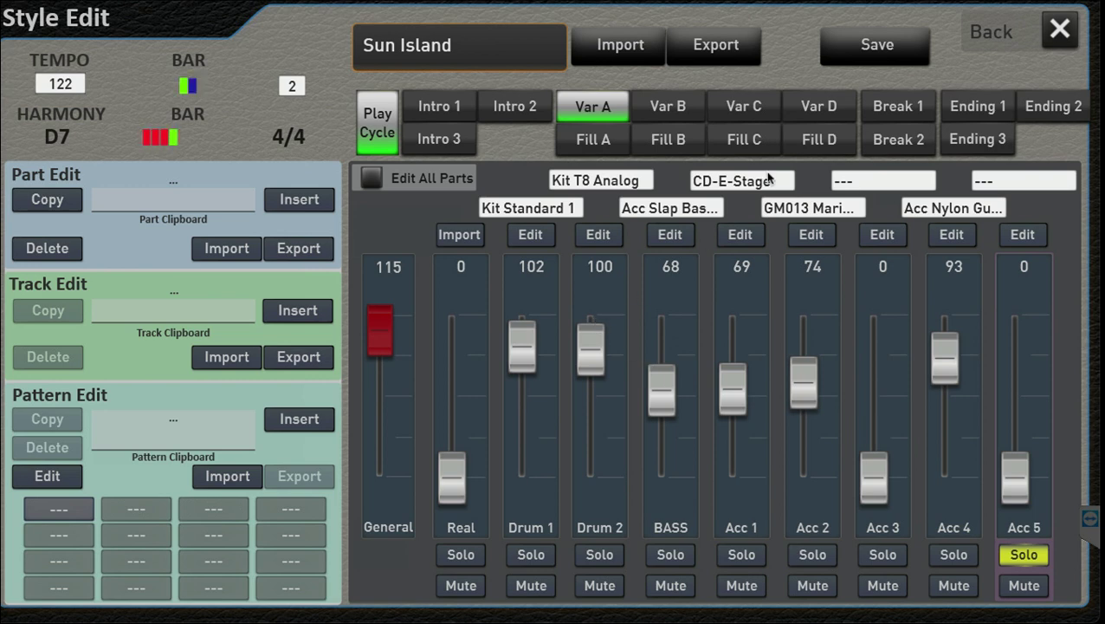
# Rename the style to IMM Sun Island in the save dialog, keeping user slot 10
pyautogui.click(884, 54)
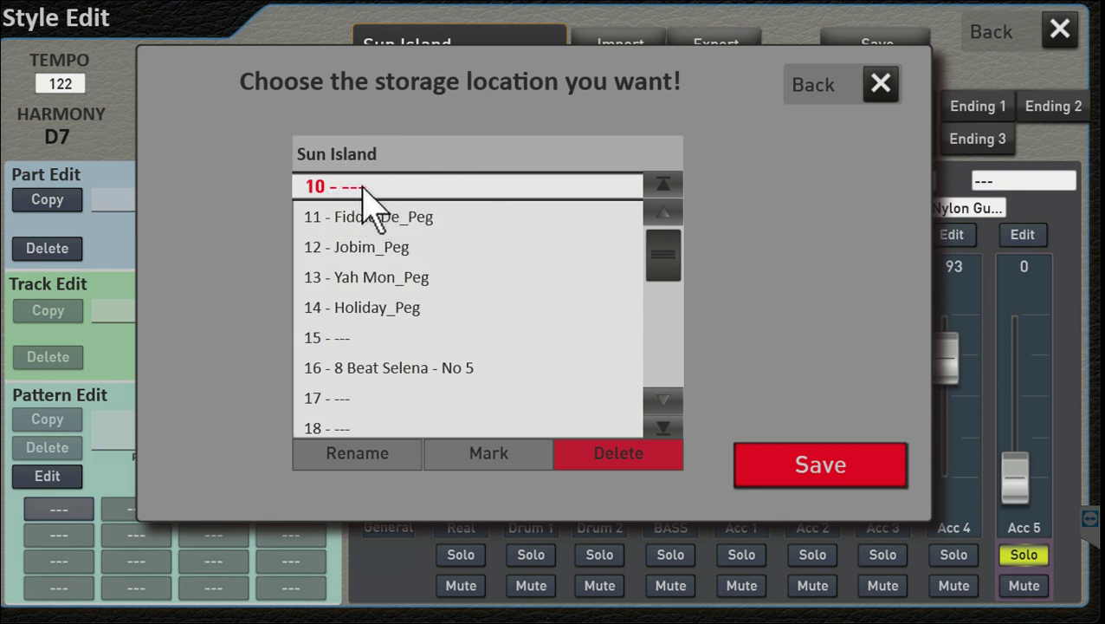
pyautogui.click(362, 452)
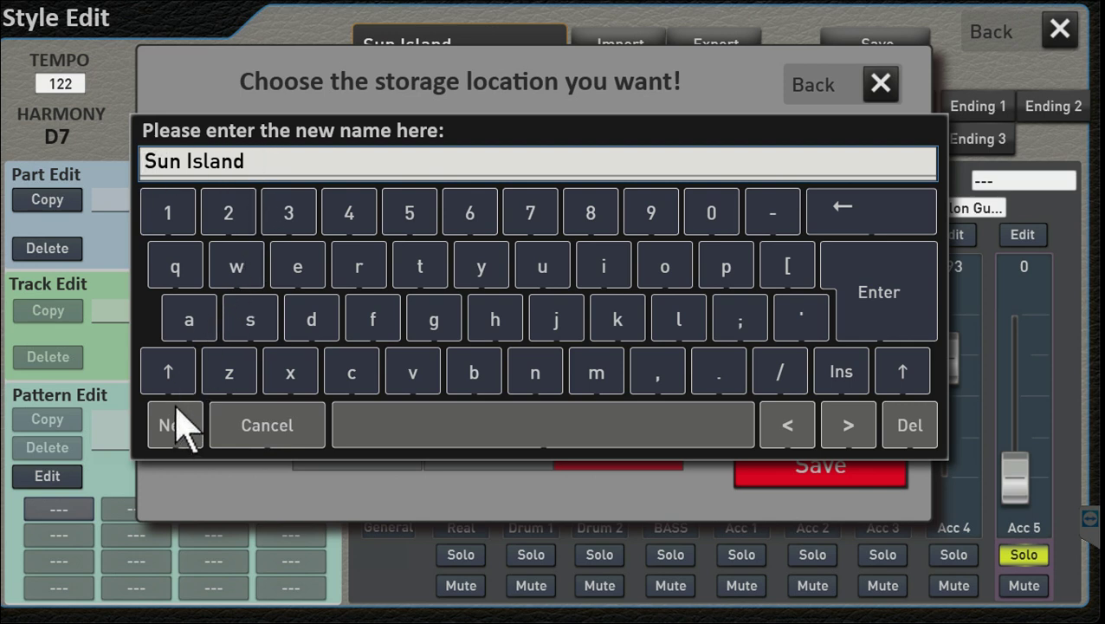
pyautogui.write('IMM')
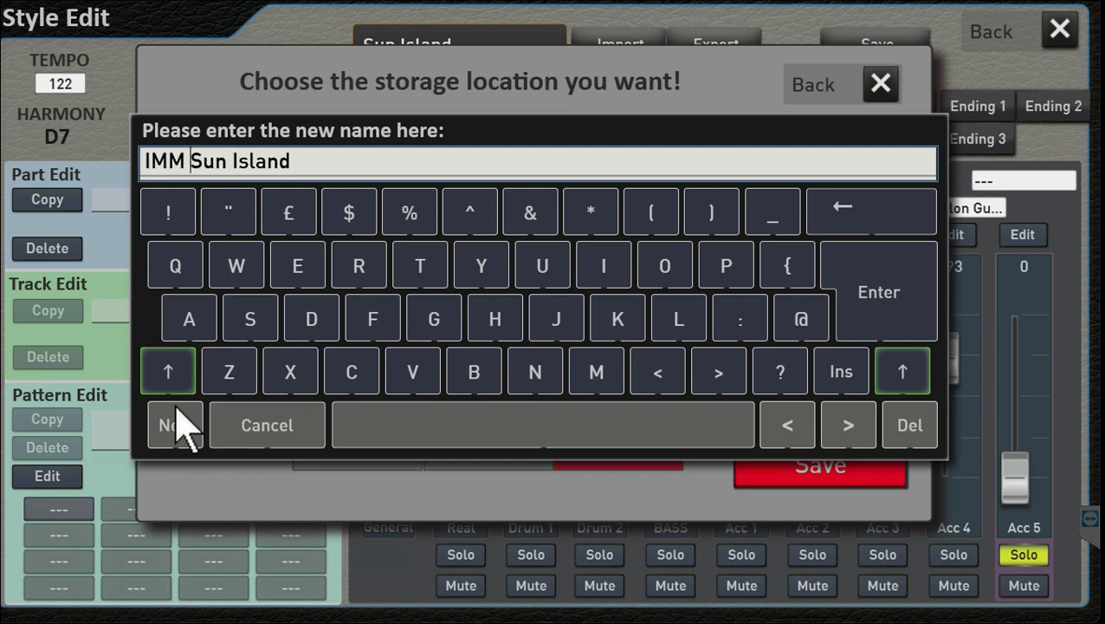
pyautogui.click(876, 294)
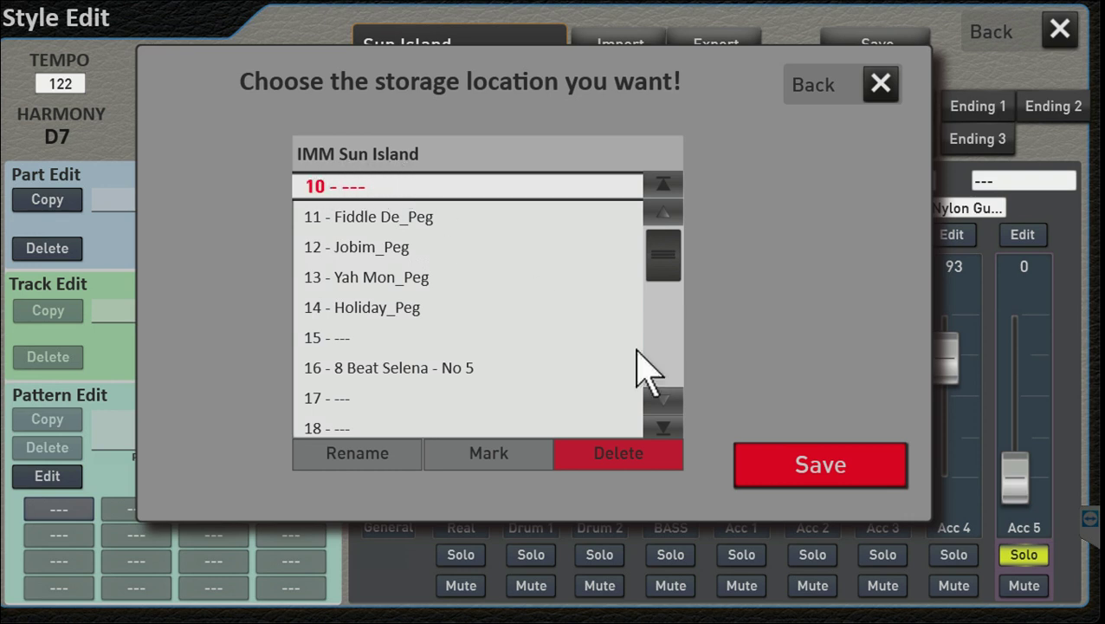
# Store the style in slot 10 and leave the style editor for the main screen
pyautogui.click(807, 459)
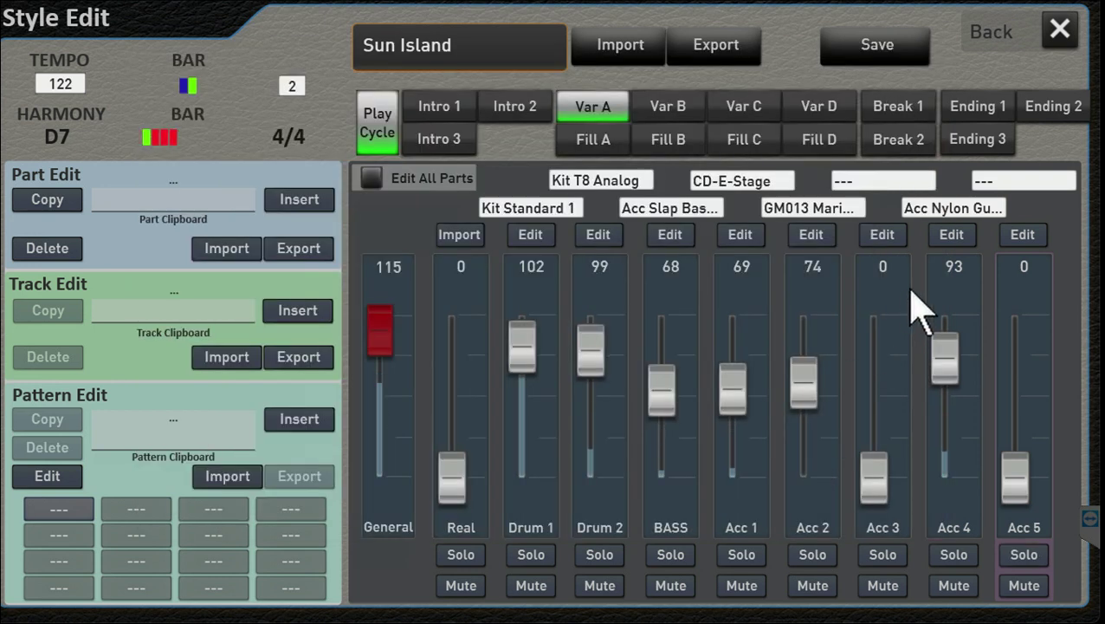
pyautogui.click(1020, 558)
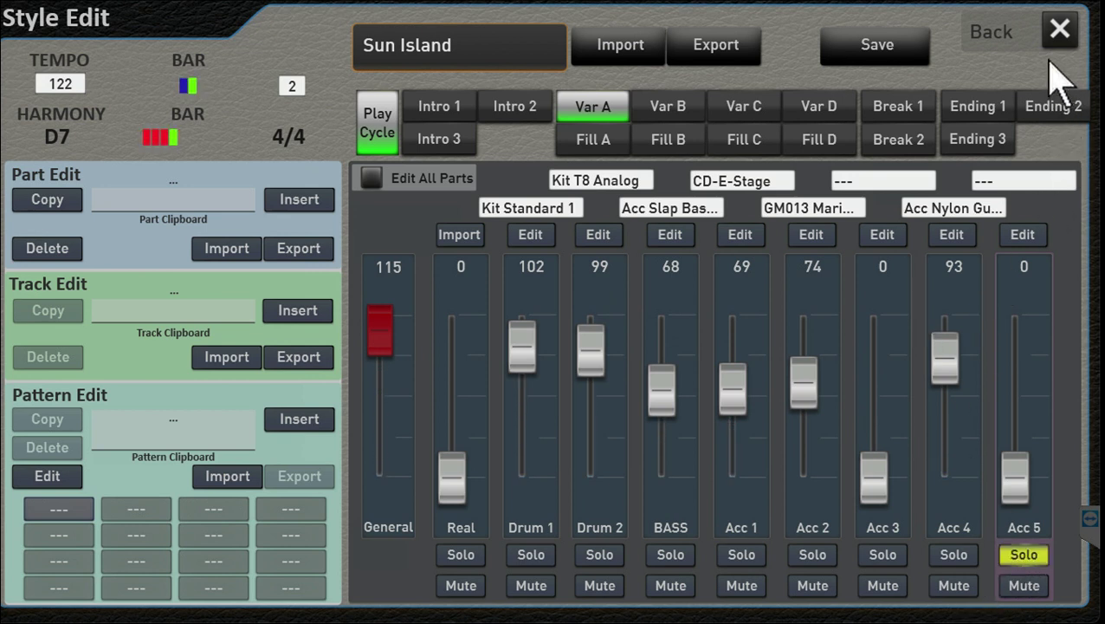
pyautogui.click(1058, 31)
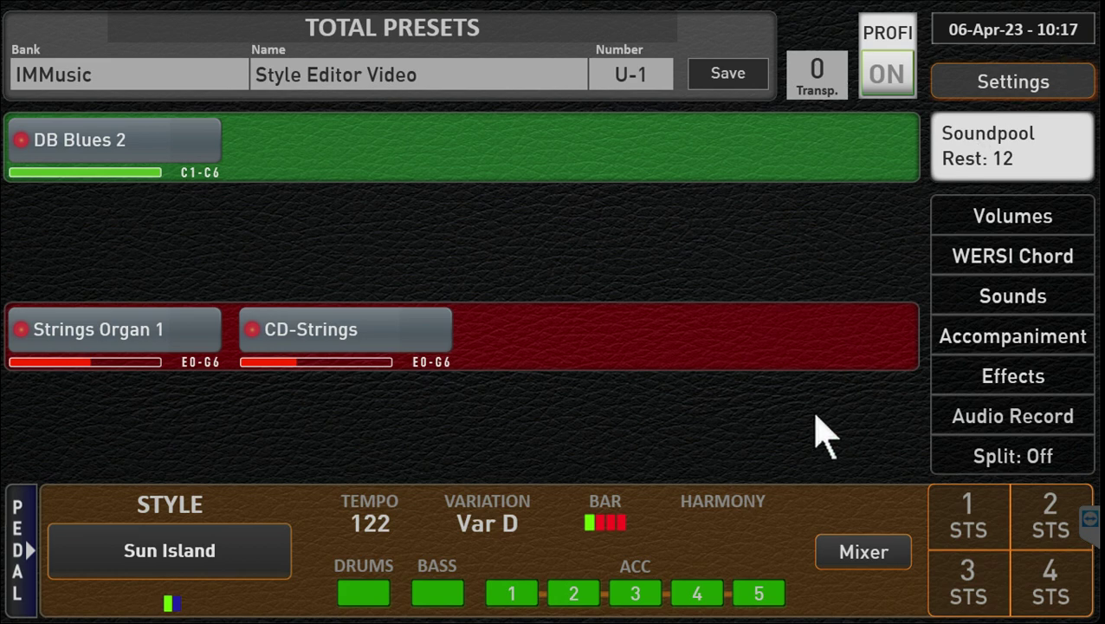
# Load IMM Sun Island from the User accompaniments as the active style
pyautogui.click(1012, 337)
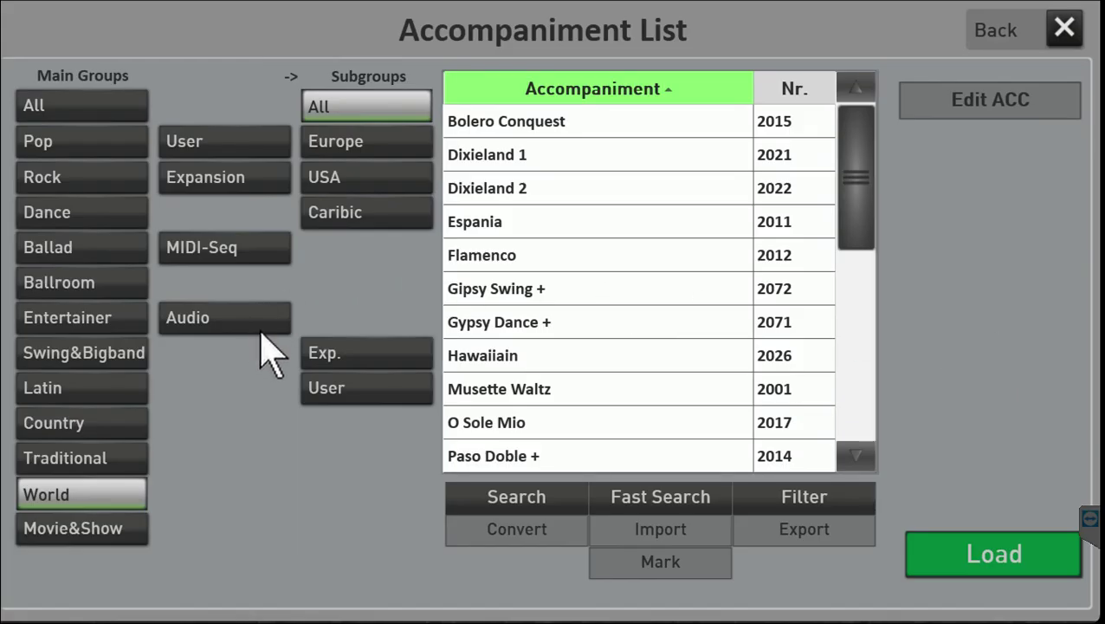
pyautogui.click(368, 389)
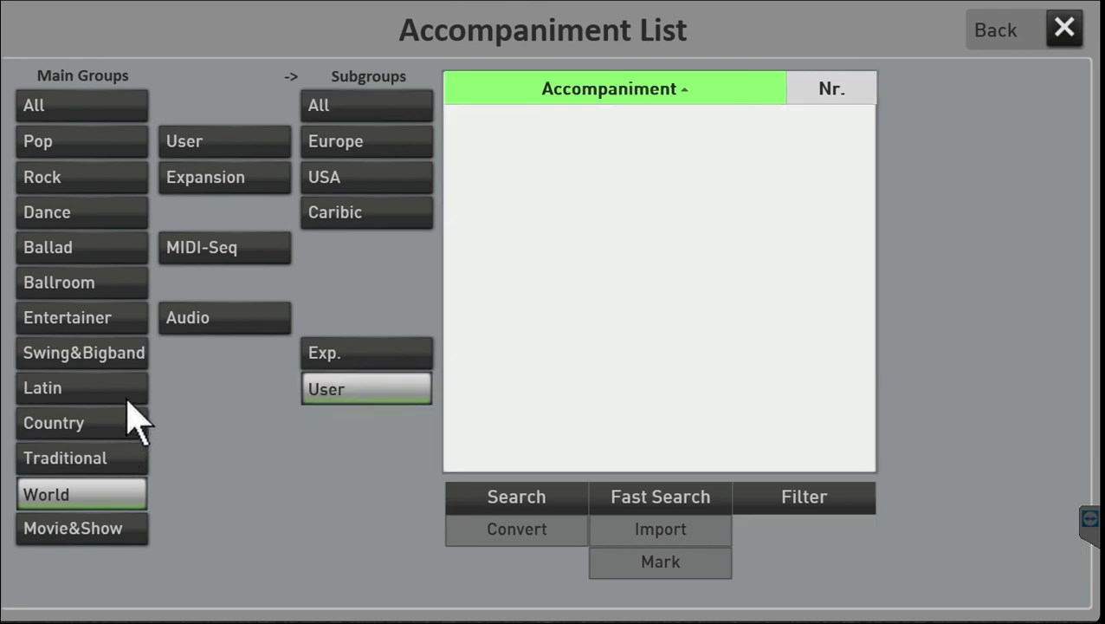
pyautogui.click(209, 143)
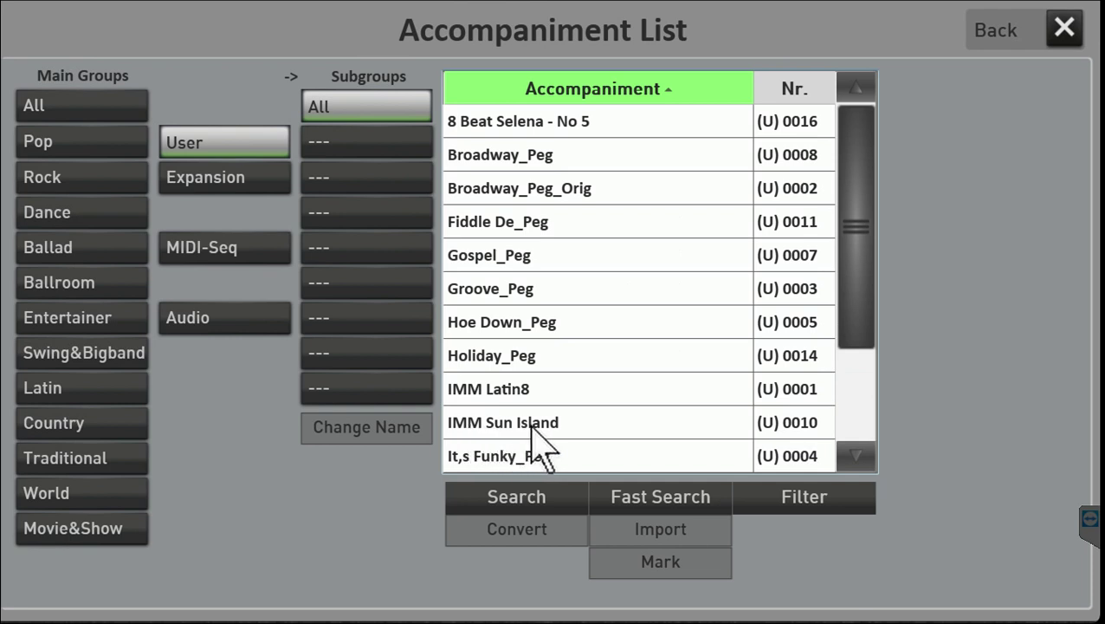
pyautogui.click(533, 425)
pyautogui.click(918, 557)
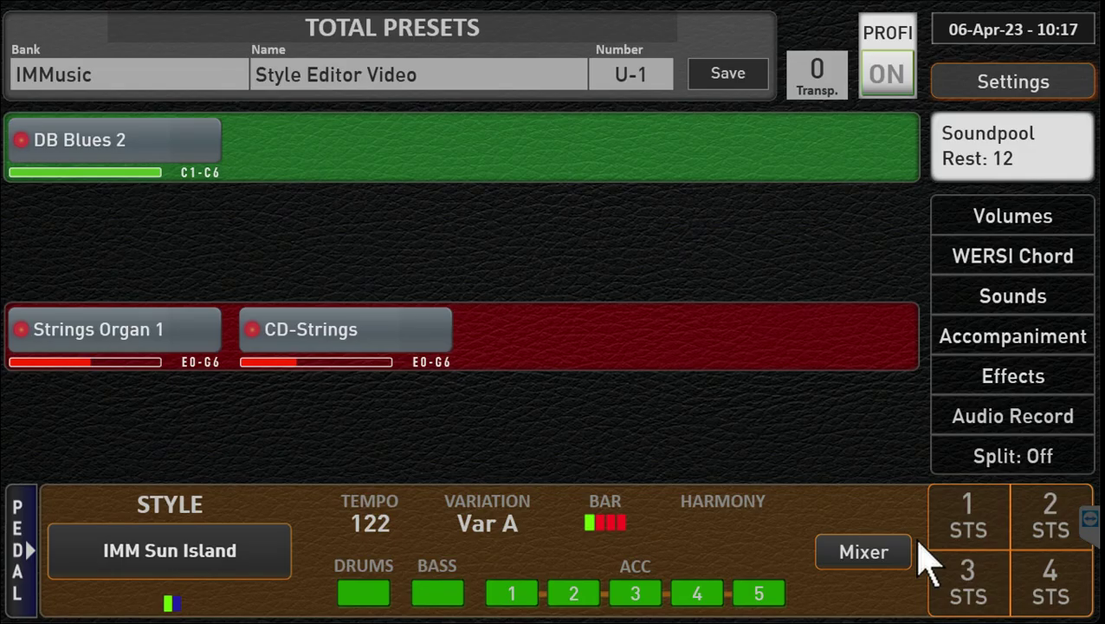